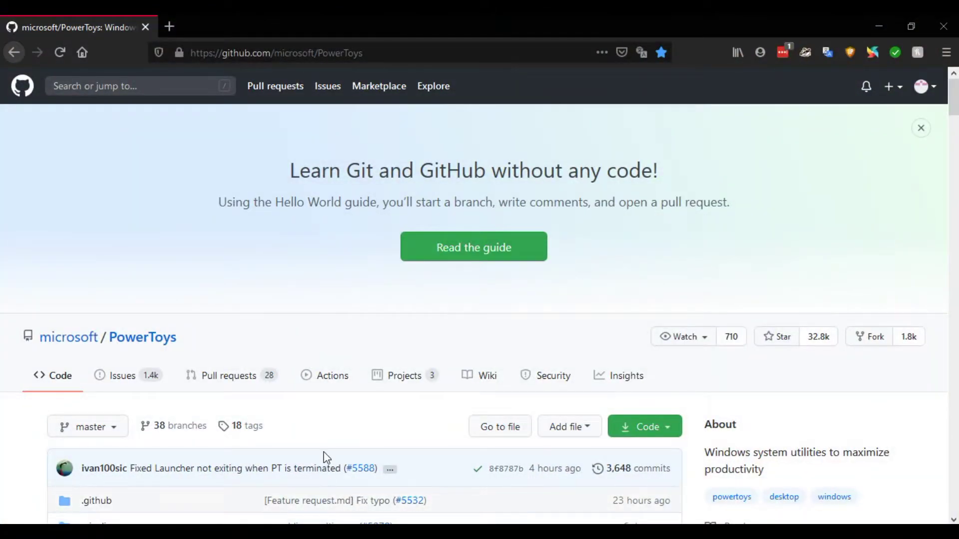
- Open the Microsoft PowerToys GitHub releases page from the recommended install method in the repository's README
scroll(595, 327, down, 3)
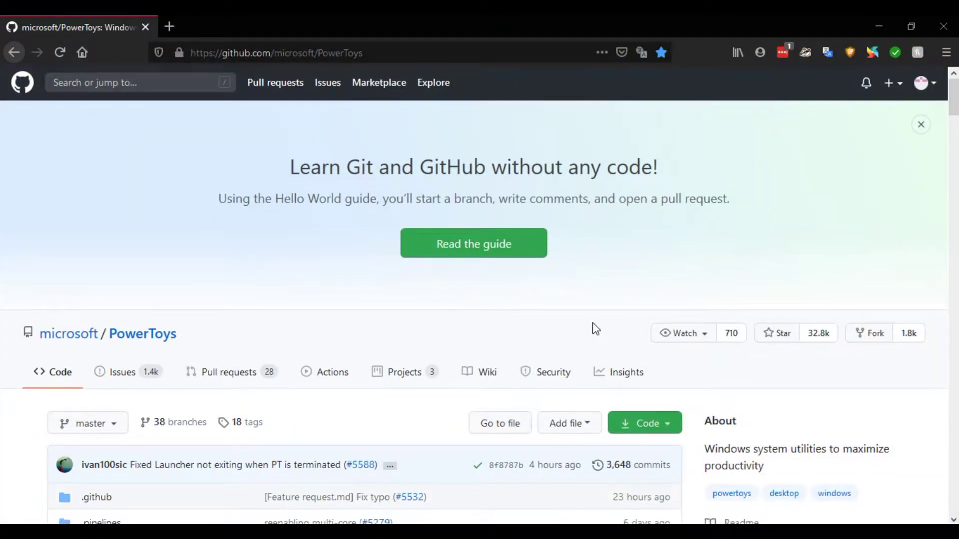
scroll(594, 330, down, 12)
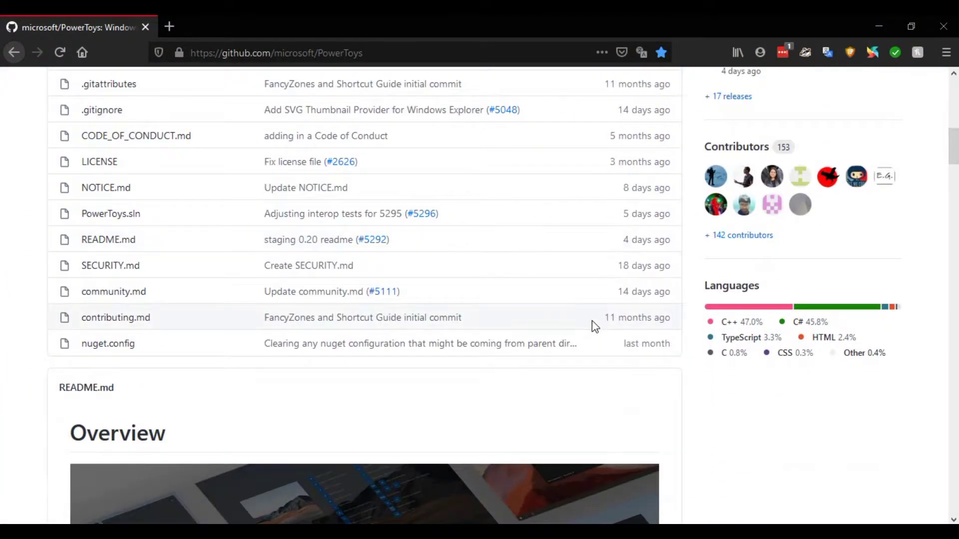
scroll(593, 328, down, 9)
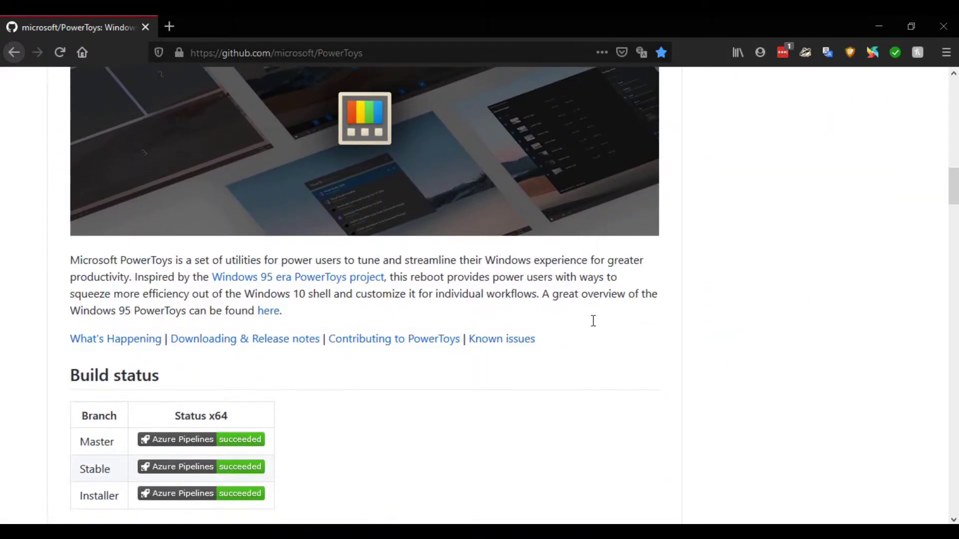
scroll(592, 321, down, 20)
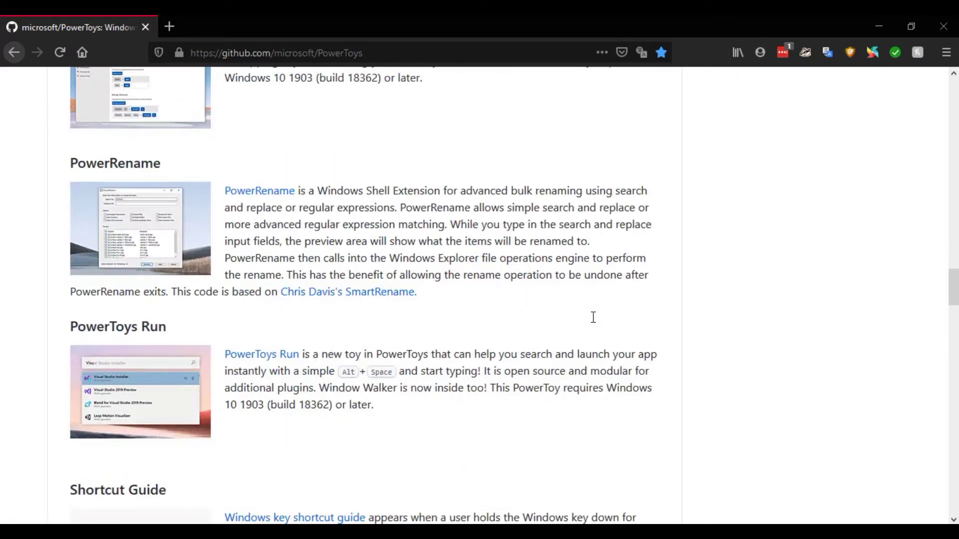
scroll(592, 317, down, 3)
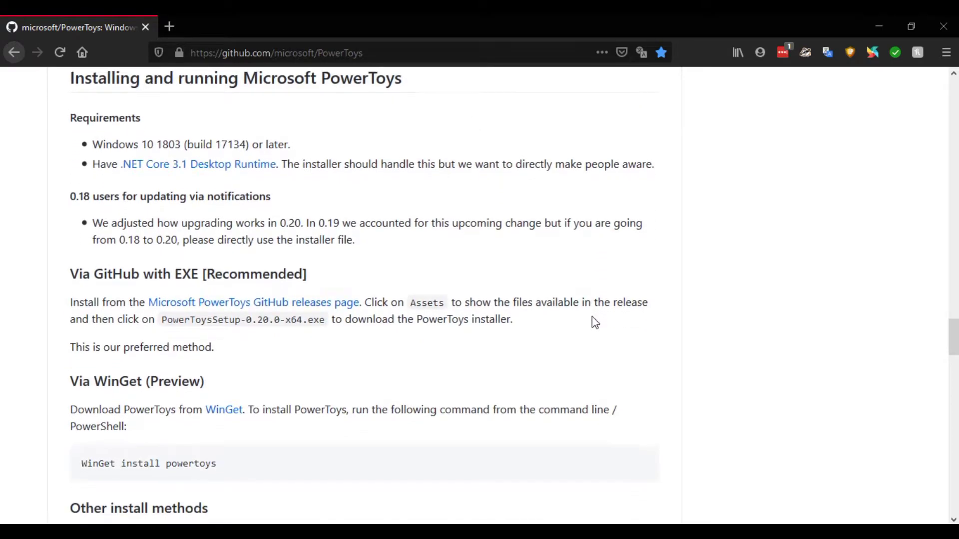
click(220, 235)
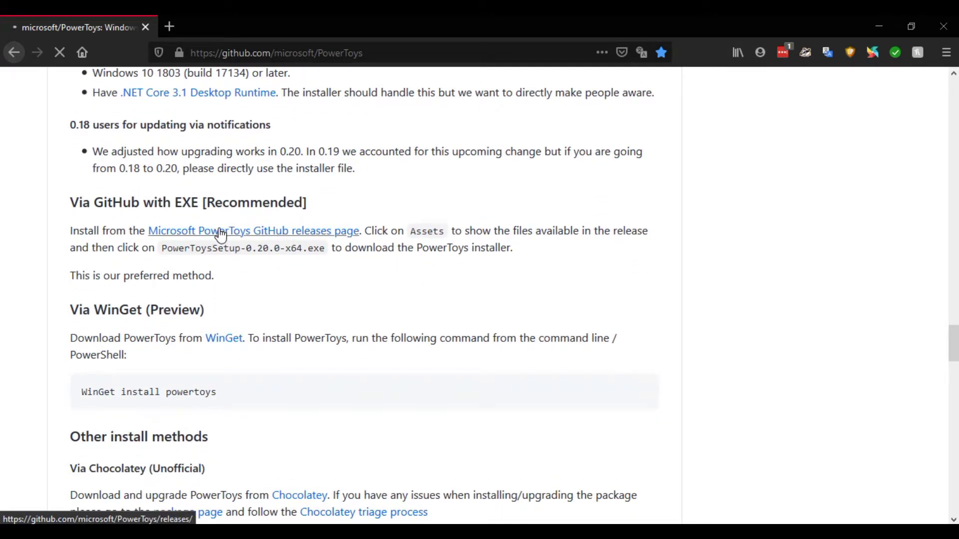
- Download the PowerToysSetup-0.20.0-x64.msi installer from the Release v0.20.0 assets and save the file
scroll(220, 240, down, 10)
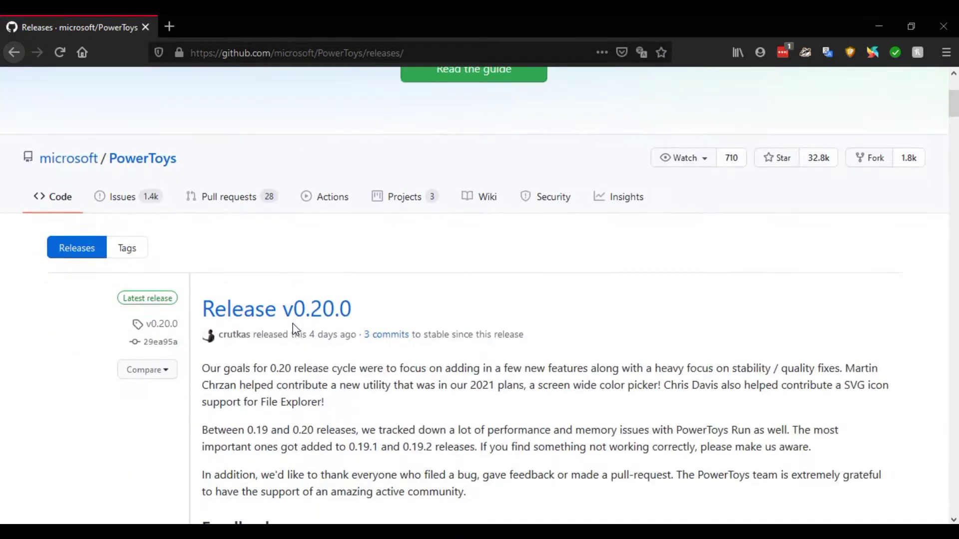
scroll(296, 320, down, 8)
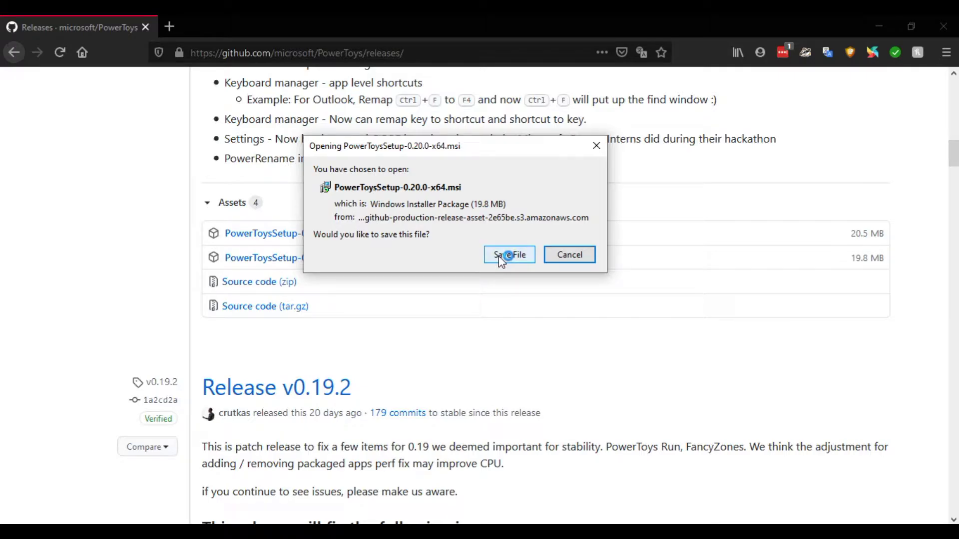
click(505, 255)
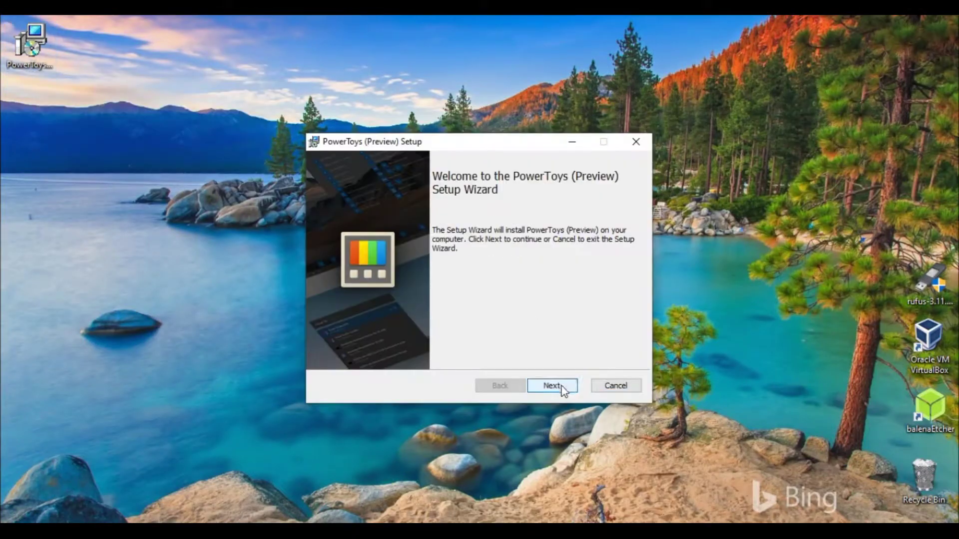
- Go through the PowerToys (Preview) Setup Wizard and install the program
click(551, 385)
click(552, 385)
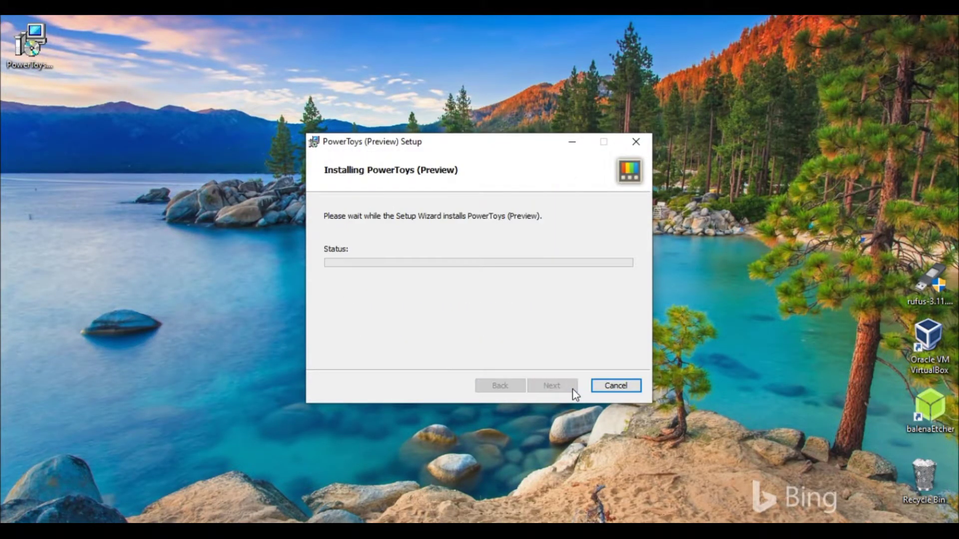
click(407, 356)
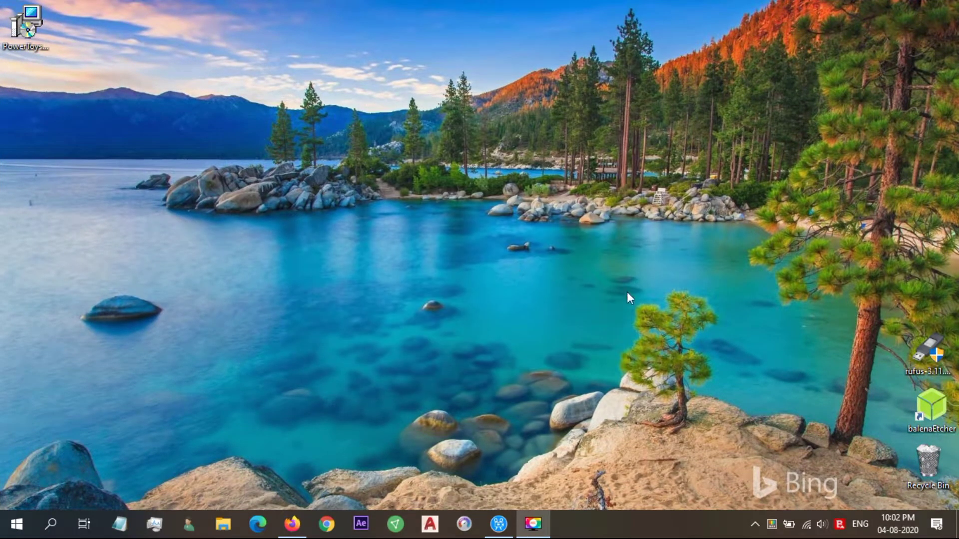
- Open the PowerToys settings from its notification area entry and maximize the settings window
right_click(772, 524)
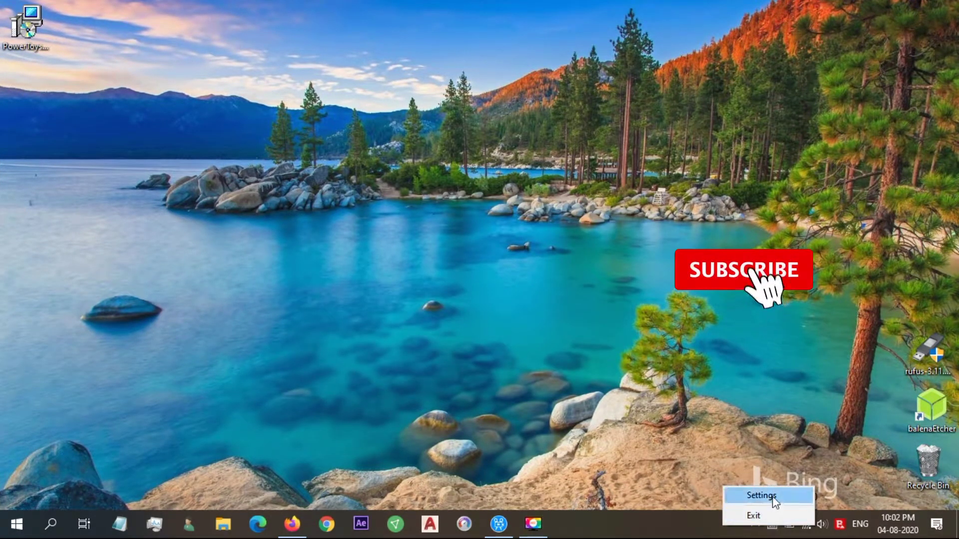
click(772, 495)
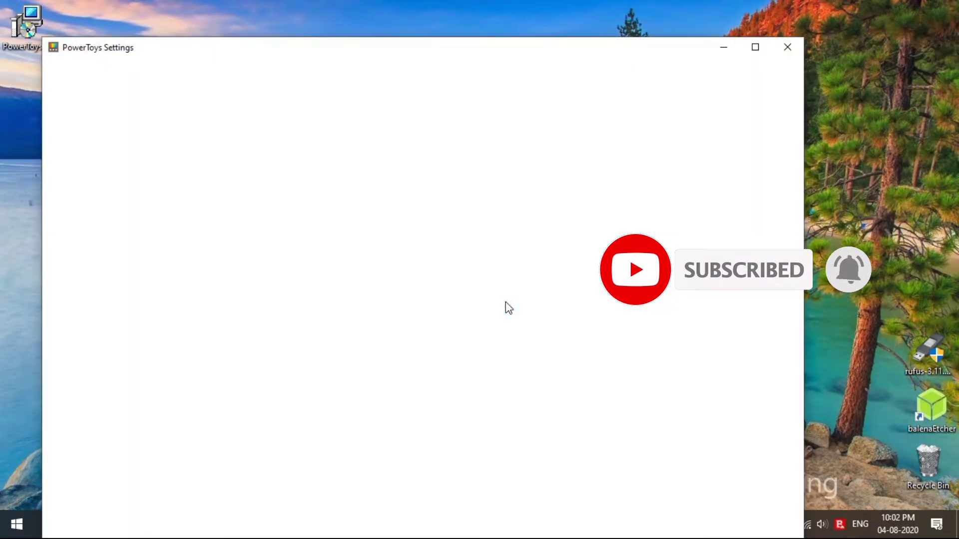
click(755, 47)
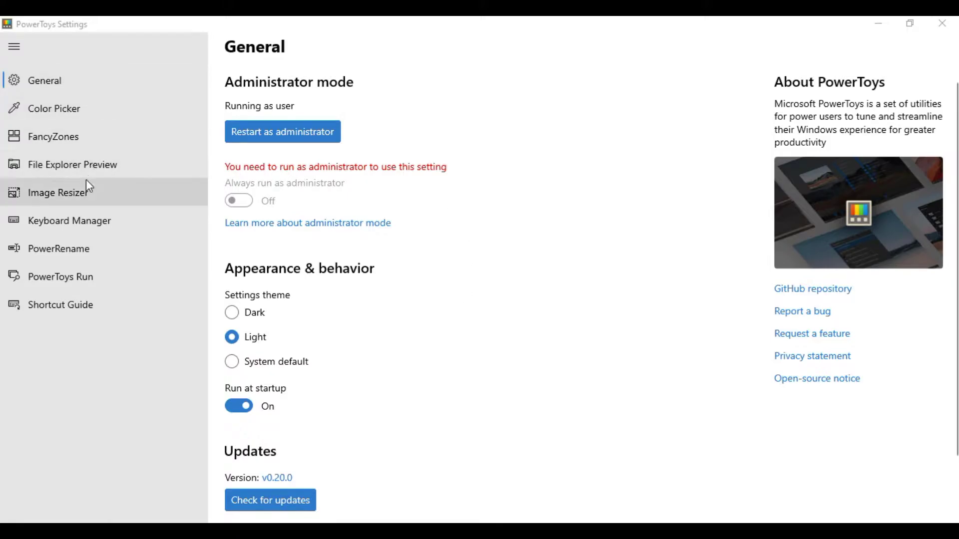
- View the Color Picker settings, minimize the window, and sample a colour from the desktop wallpaper with Color Picker
click(102, 103)
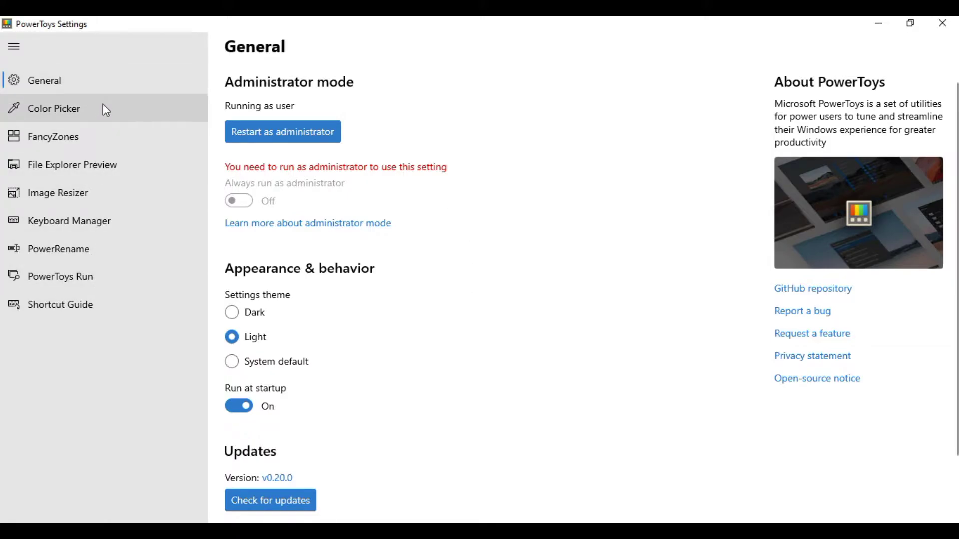
click(106, 110)
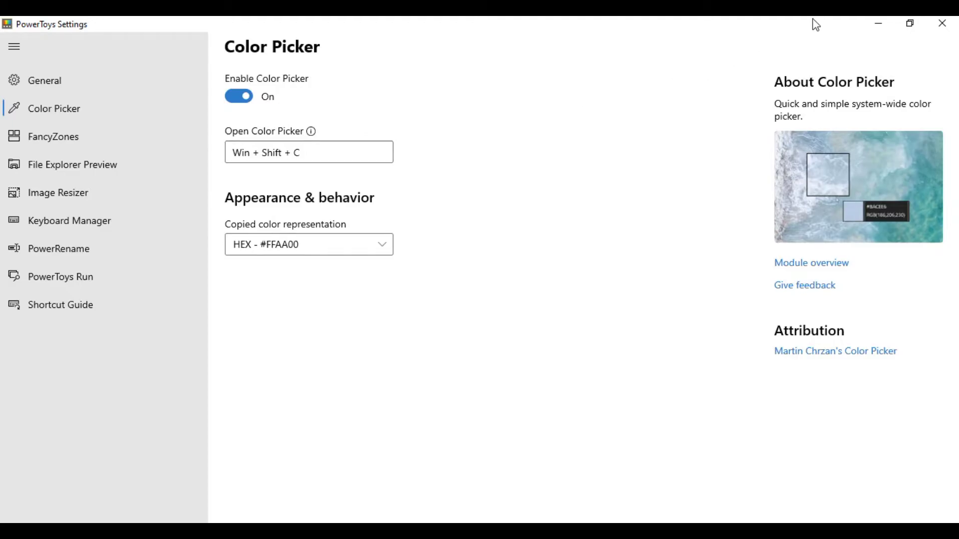
click(878, 23)
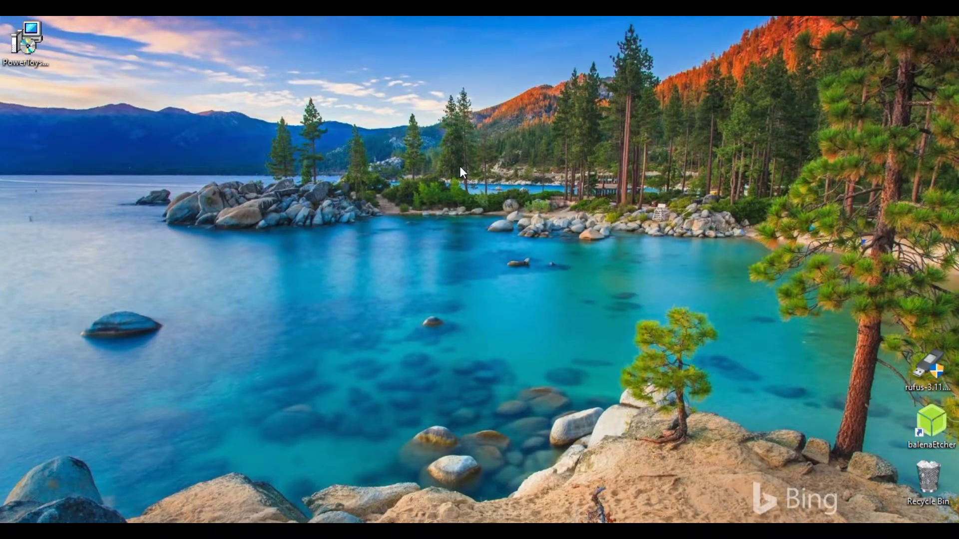
key(super+shift+c)
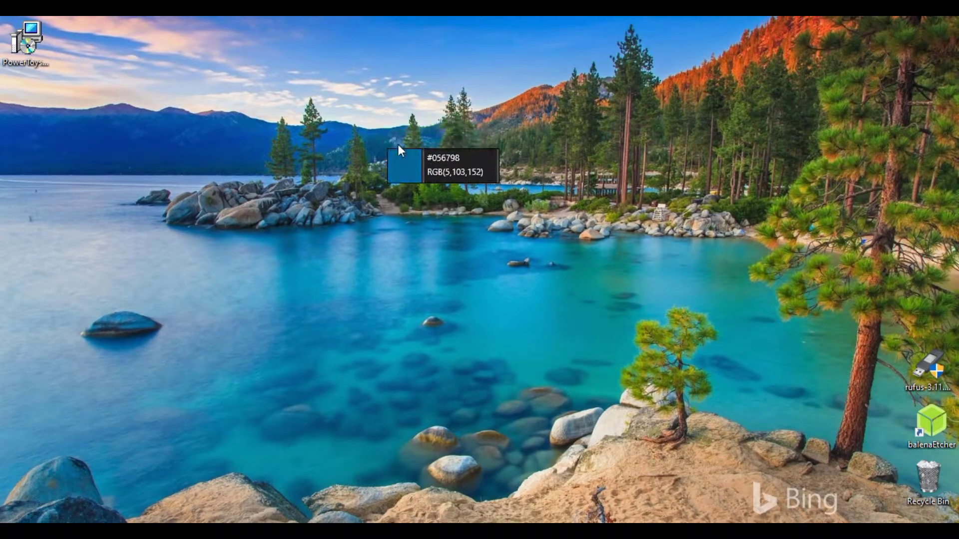
click(768, 133)
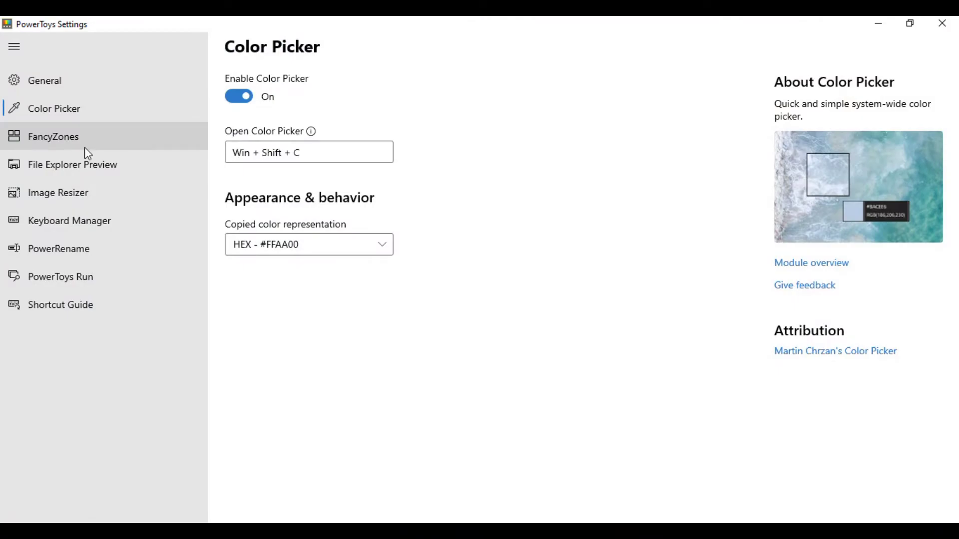
- Launch the FancyZones zones editor, try changing the template zone count, and start editing a new custom layout
click(85, 147)
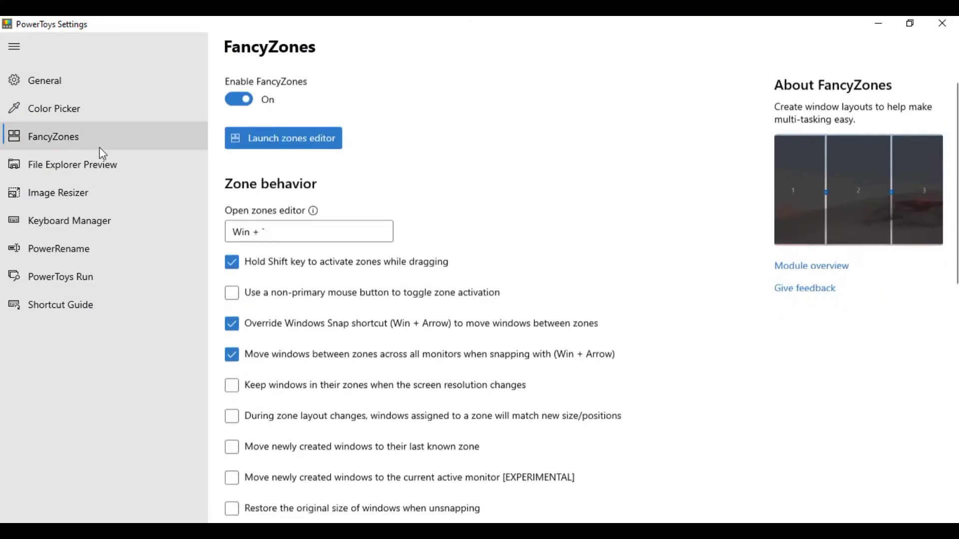
click(282, 136)
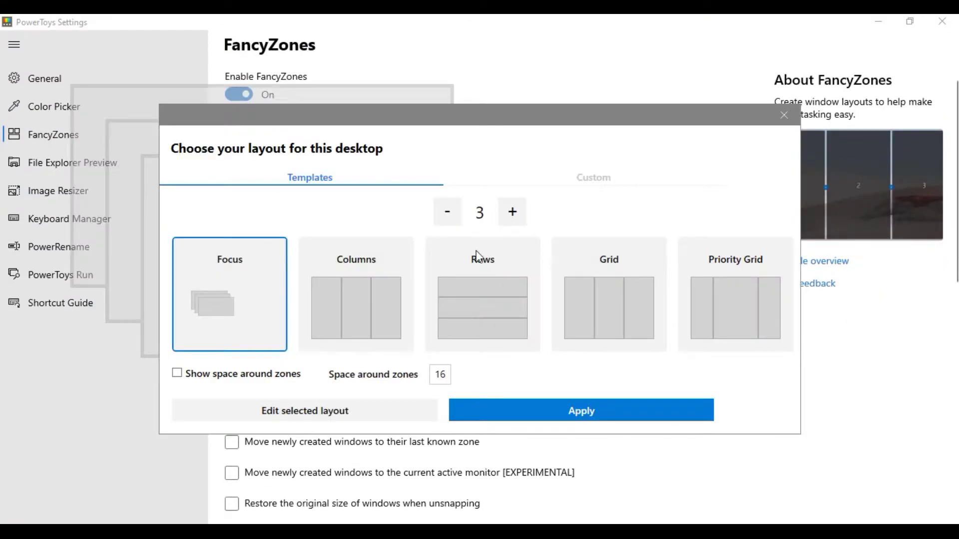
click(507, 219)
click(447, 212)
click(562, 183)
click(229, 261)
click(305, 338)
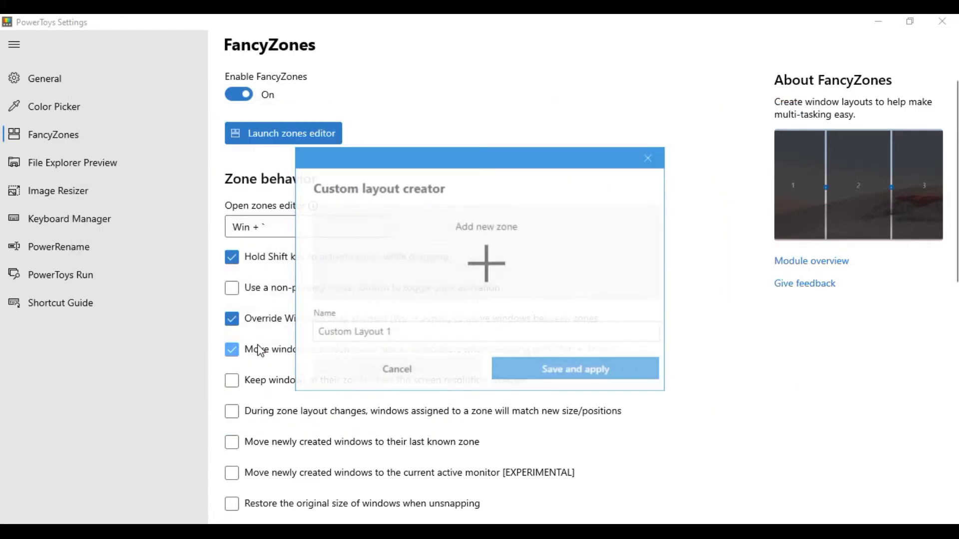
- Try adding zones to the custom layout and spreading them across the desktop, and cancel the layout creator
drag(226, 178, 151, 117)
click(460, 265)
drag(286, 190, 690, 84)
click(492, 276)
drag(203, 353, 88, 444)
click(462, 366)
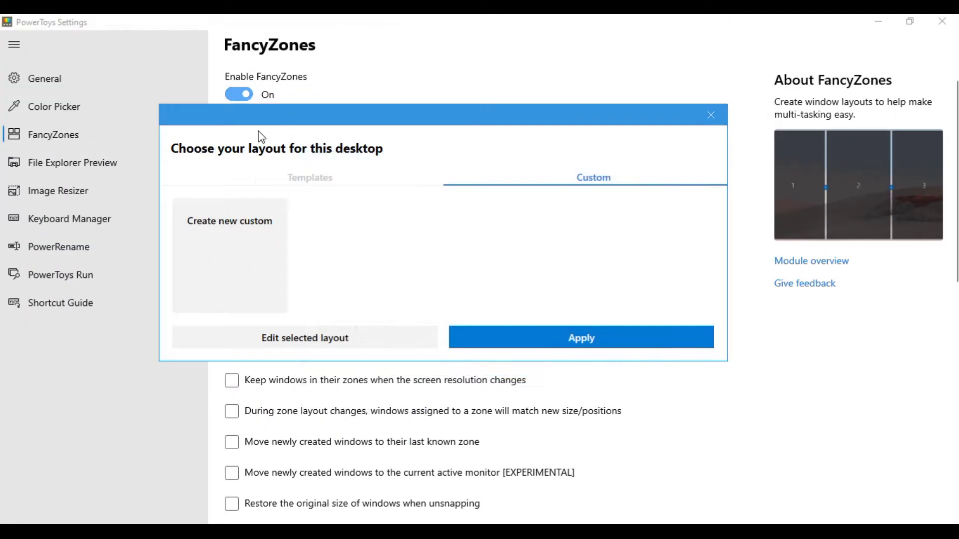
- Reopen the custom layout for editing and leave it without saving
click(347, 346)
click(411, 376)
click(248, 342)
click(232, 474)
- Review the File Explorer Preview options and the Image Resizer sizes, and minimize the settings window
click(115, 158)
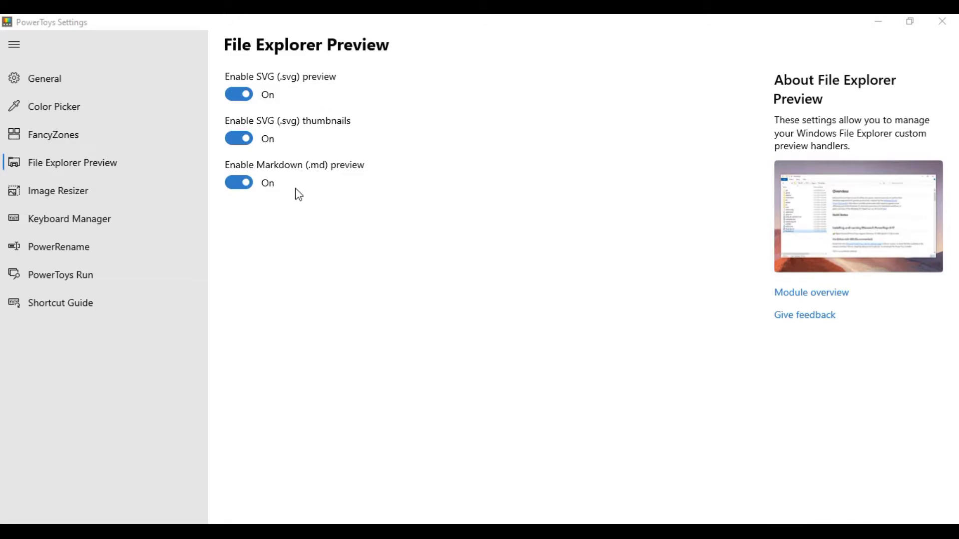
click(79, 197)
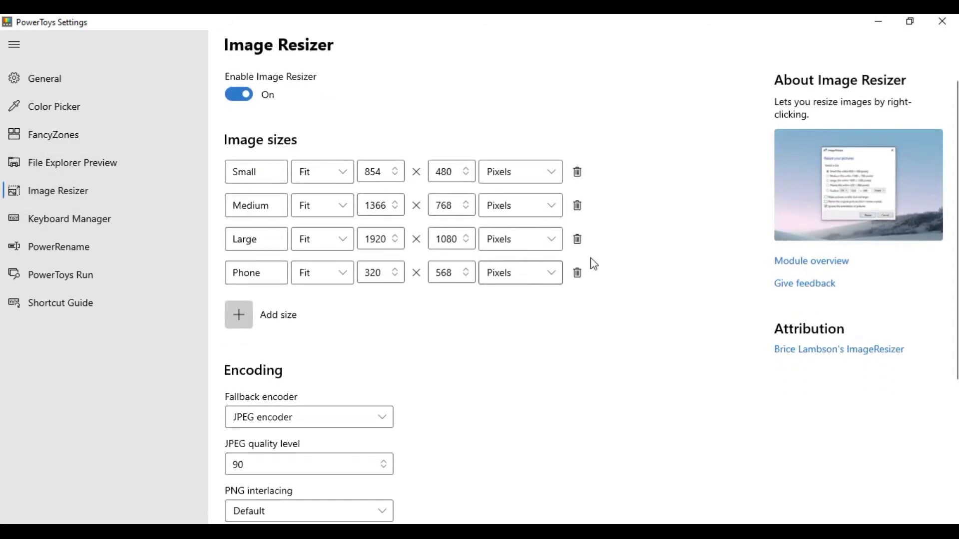
click(879, 21)
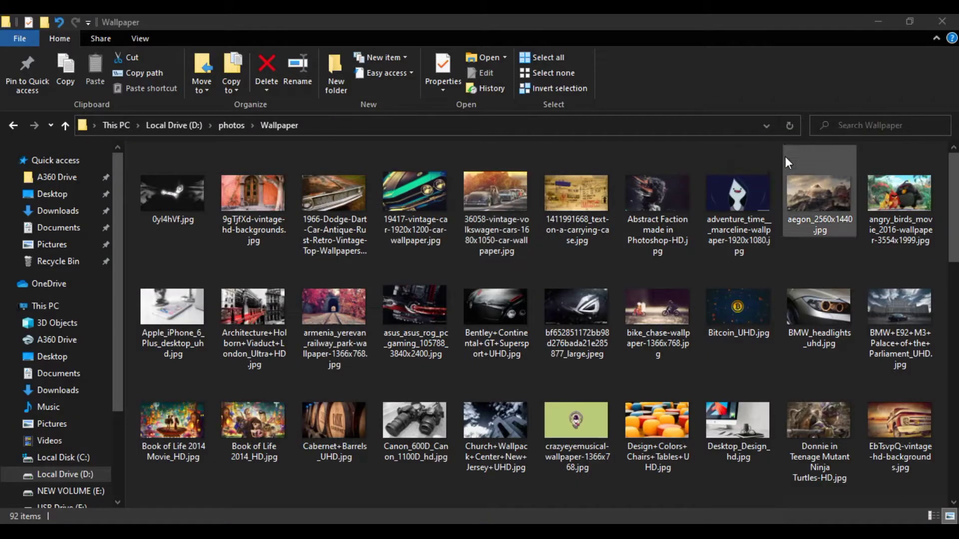
- Select a block of twelve pictures in the Wallpaper folder and use Resize pictures on them, choosing a size
drag(784, 148, 464, 433)
right_click(492, 205)
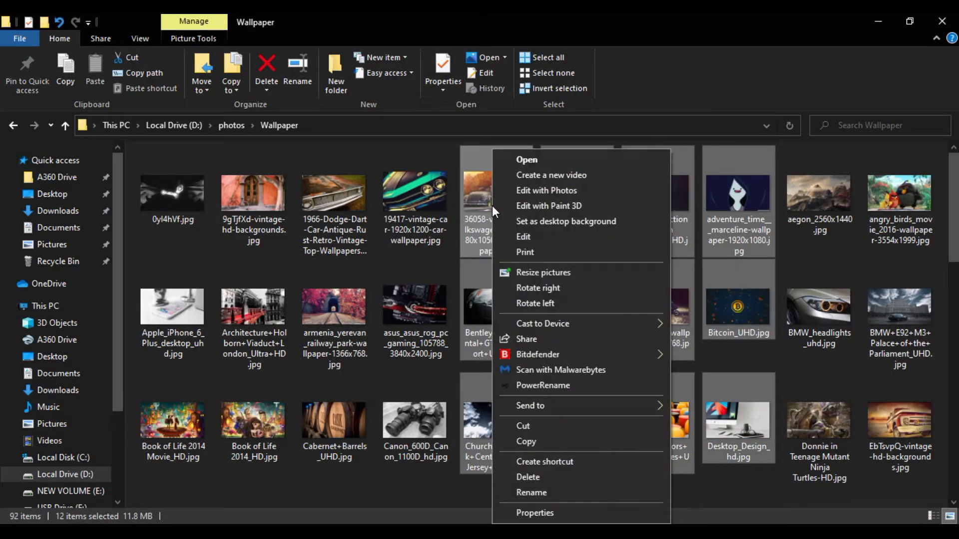
click(520, 271)
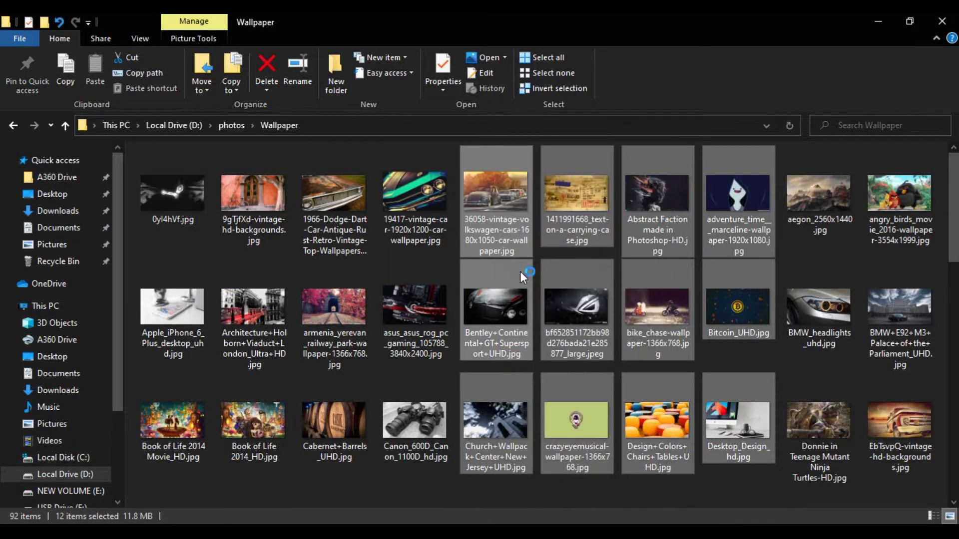
click(379, 242)
click(377, 273)
click(562, 374)
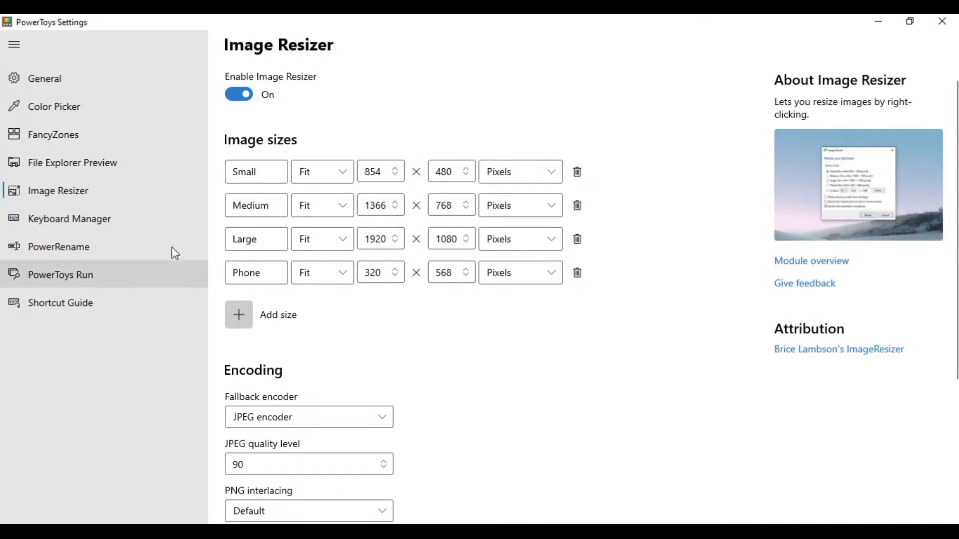
- Remap the Q key to W in Keyboard Manager and continue anyway despite Q being left unassigned
click(145, 227)
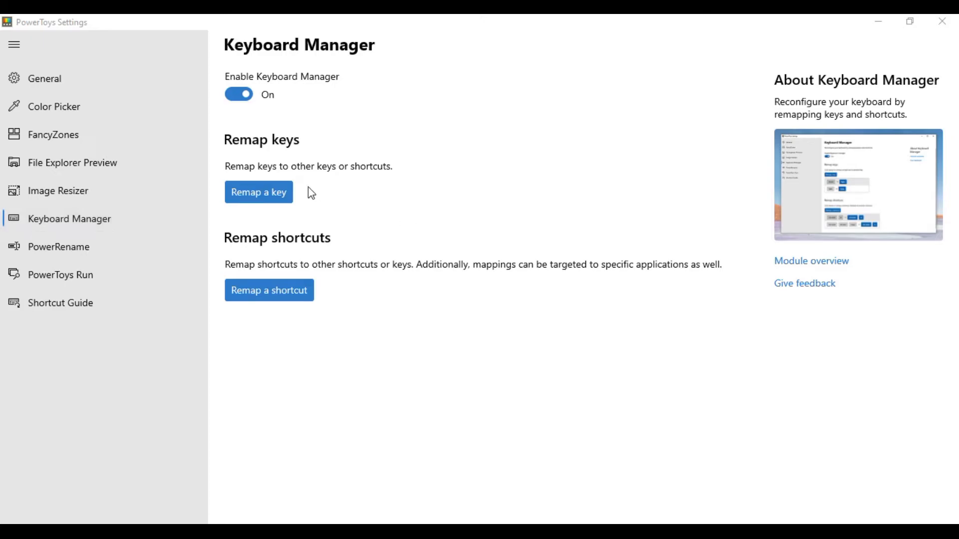
click(283, 202)
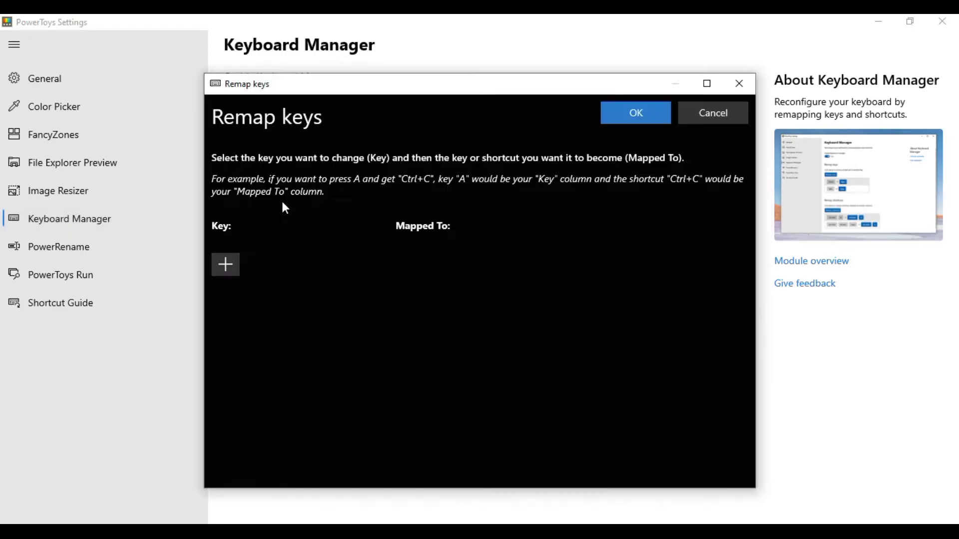
click(228, 274)
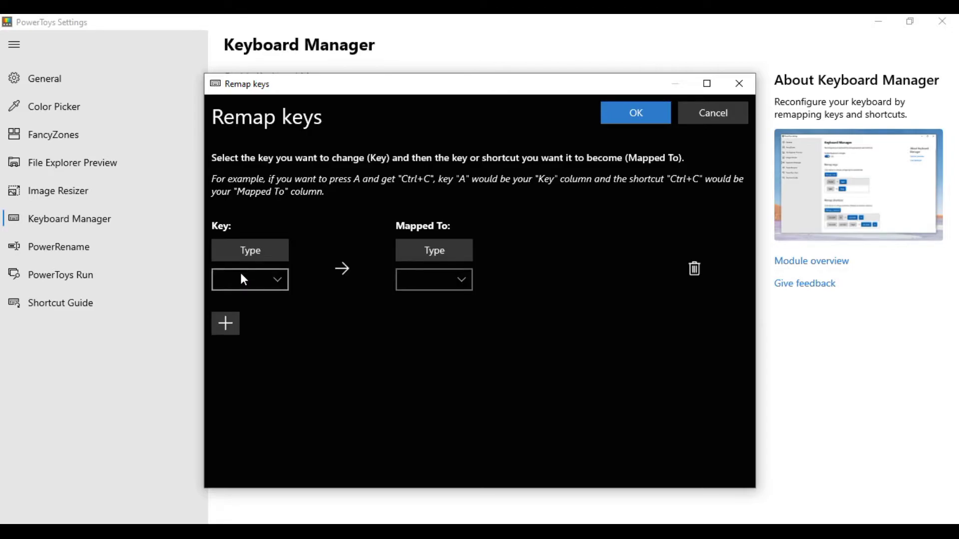
click(246, 282)
key(q)
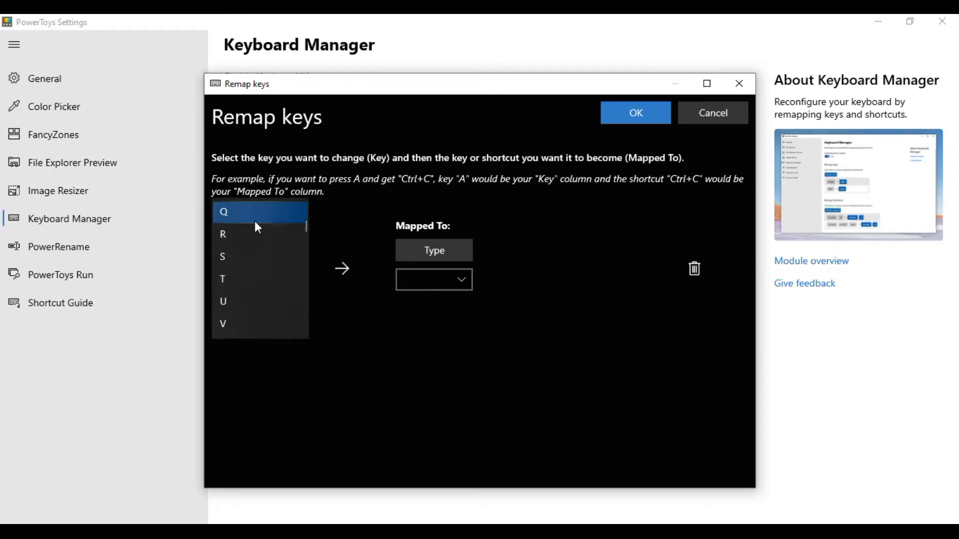
click(424, 281)
key(w)
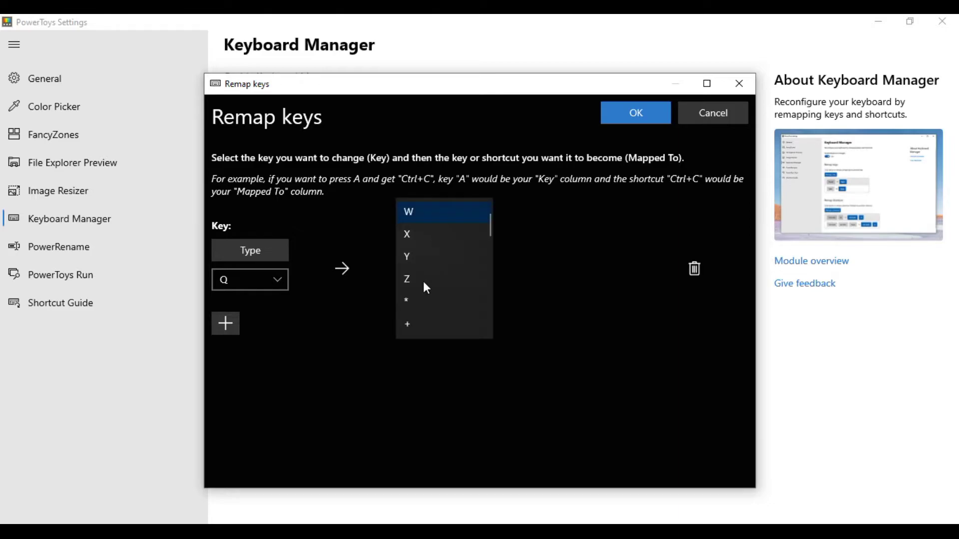
click(445, 217)
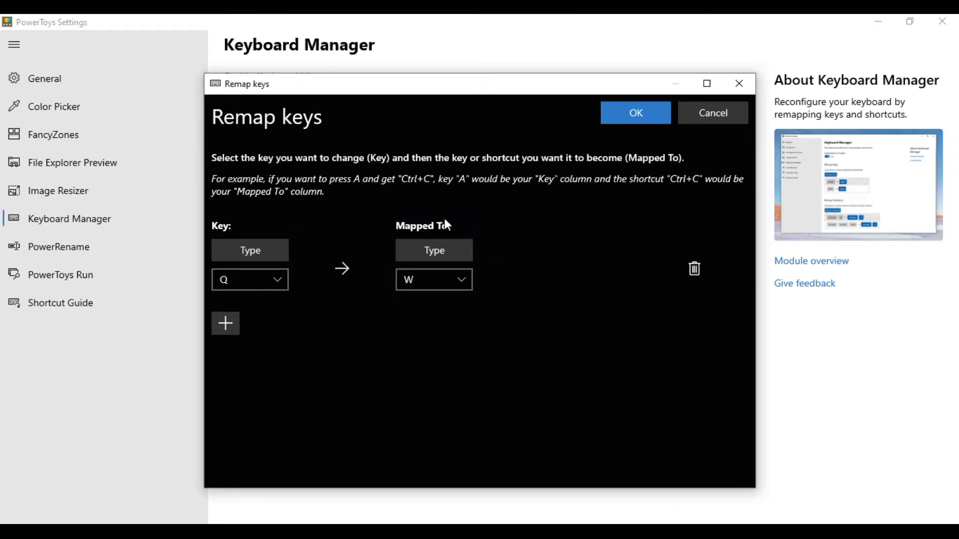
click(635, 113)
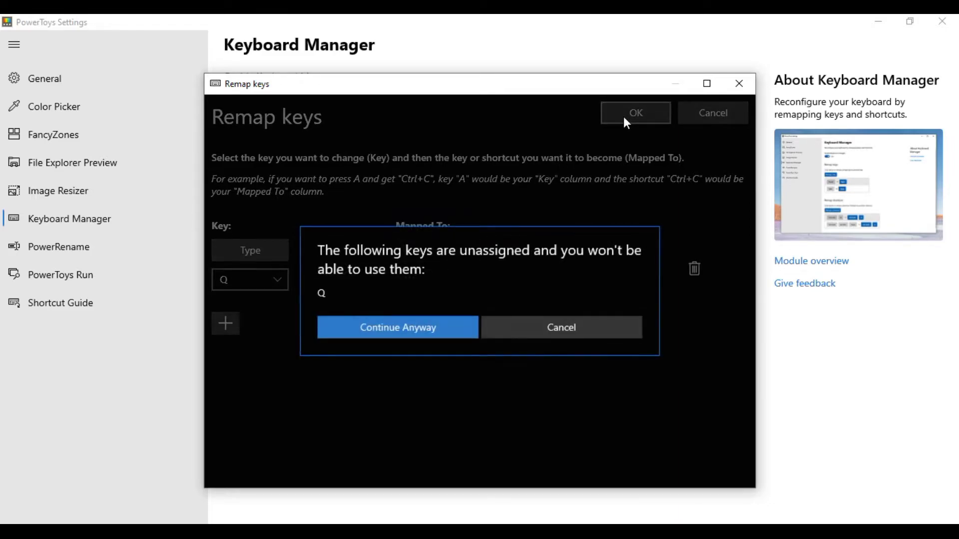
click(407, 331)
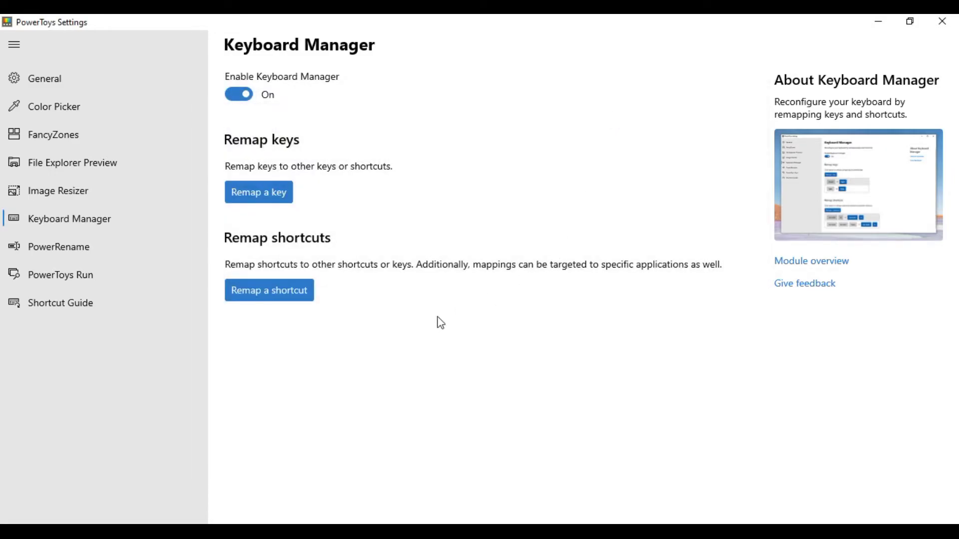
- Test the key remapping by entering Q and W in a blank Notepad document with the On-Screen Keyboard
click(145, 533)
click(320, 533)
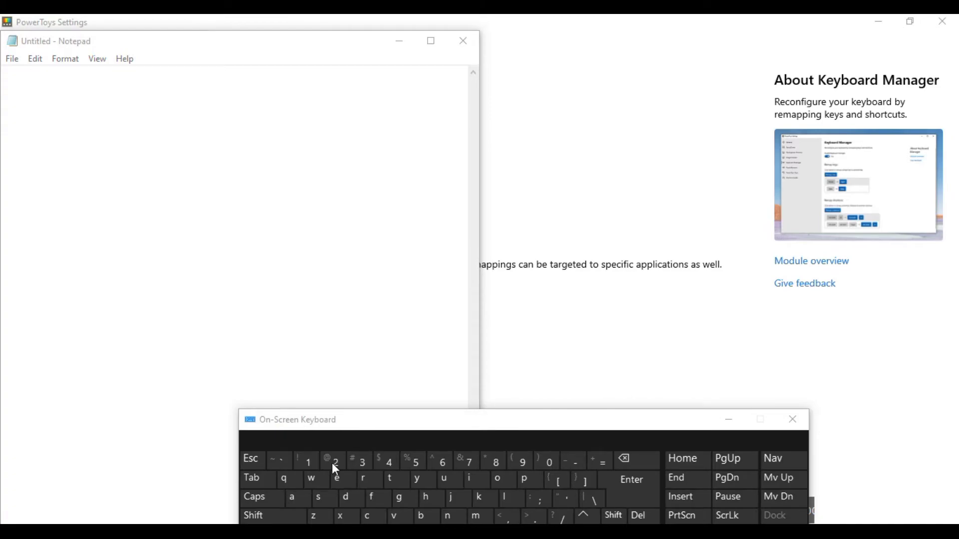
drag(422, 422, 430, 343)
click(293, 400)
click(292, 400)
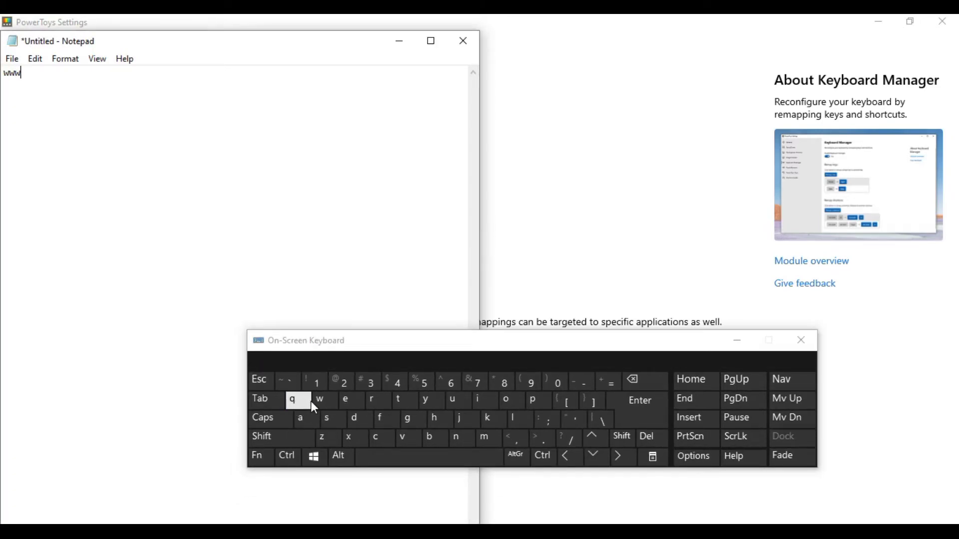
click(323, 407)
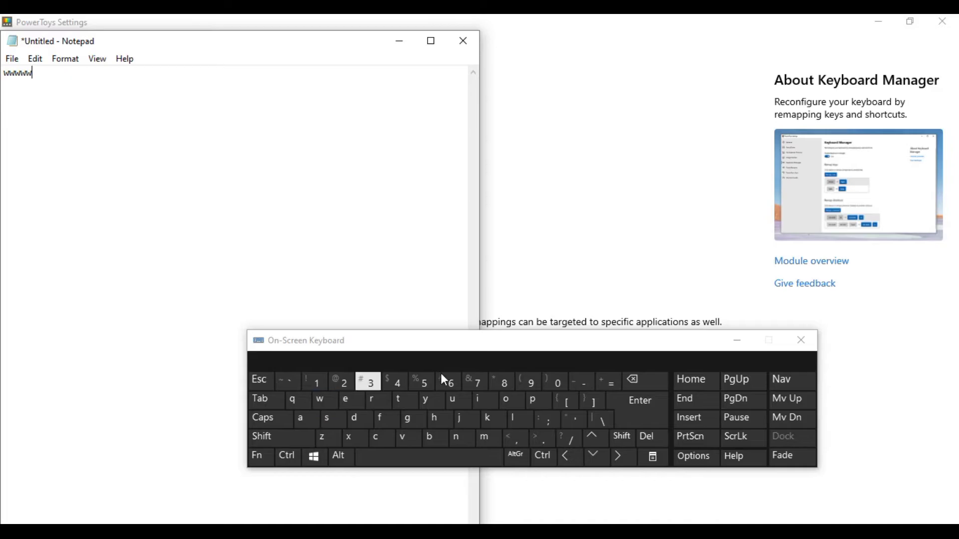
- Minimize the On-Screen Keyboard, return to PowerToys Settings and delete the Q to W key remapping
click(746, 343)
click(567, 39)
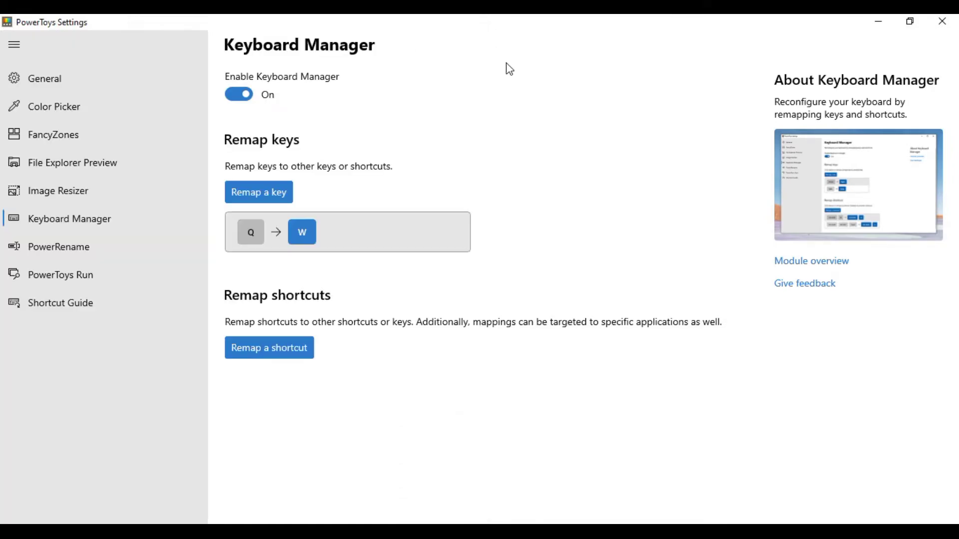
click(270, 191)
click(695, 270)
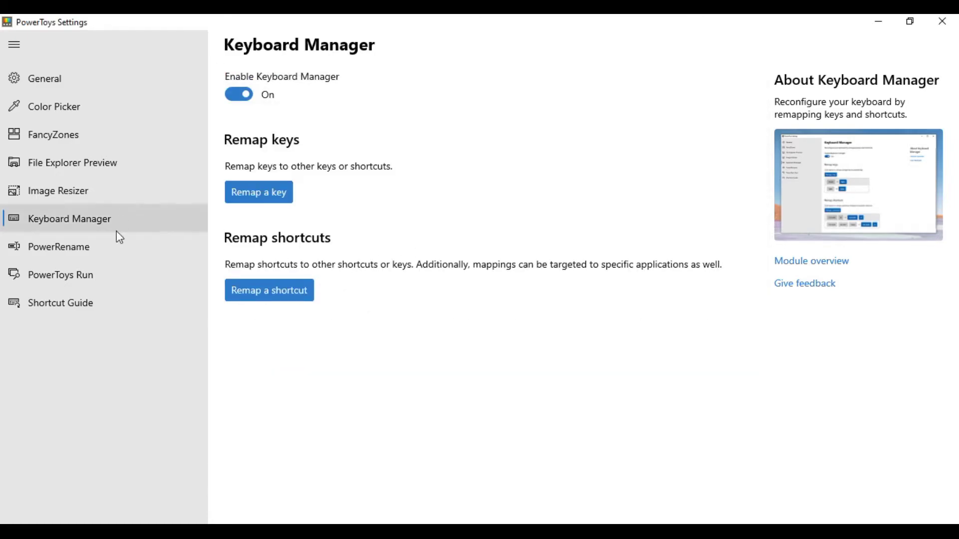
- Show the PowerRename settings, switch to the Wallpaper folder and open PowerRename for a block of twelve pictures
click(116, 258)
click(314, 535)
mouse_move(373, 160)
mouse_down()
mouse_move(370, 403)
mouse_move(637, 470)
mouse_up()
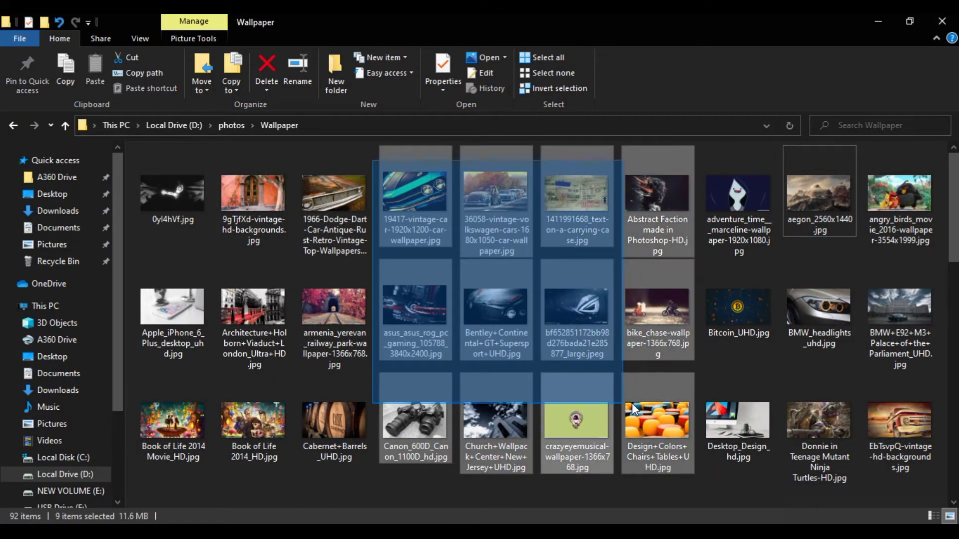
right_click(583, 337)
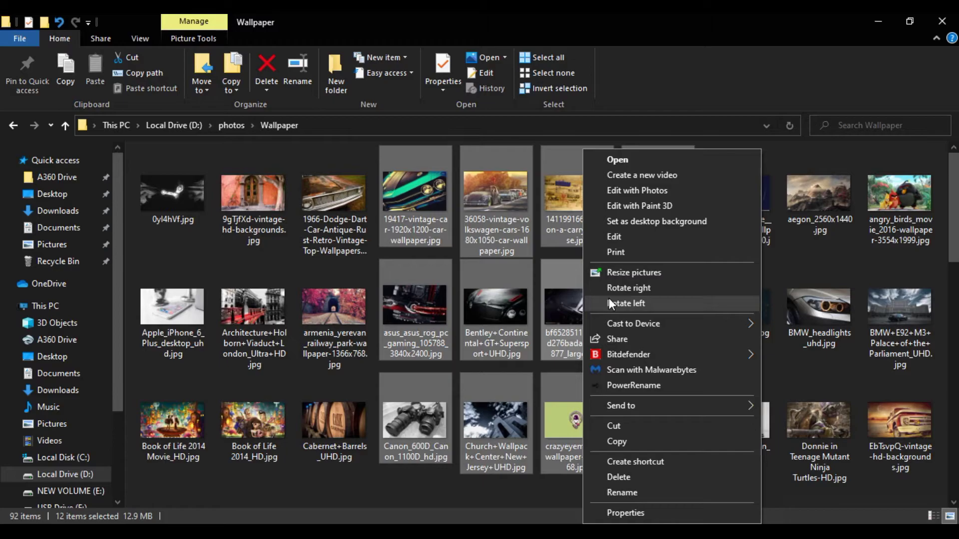
click(633, 385)
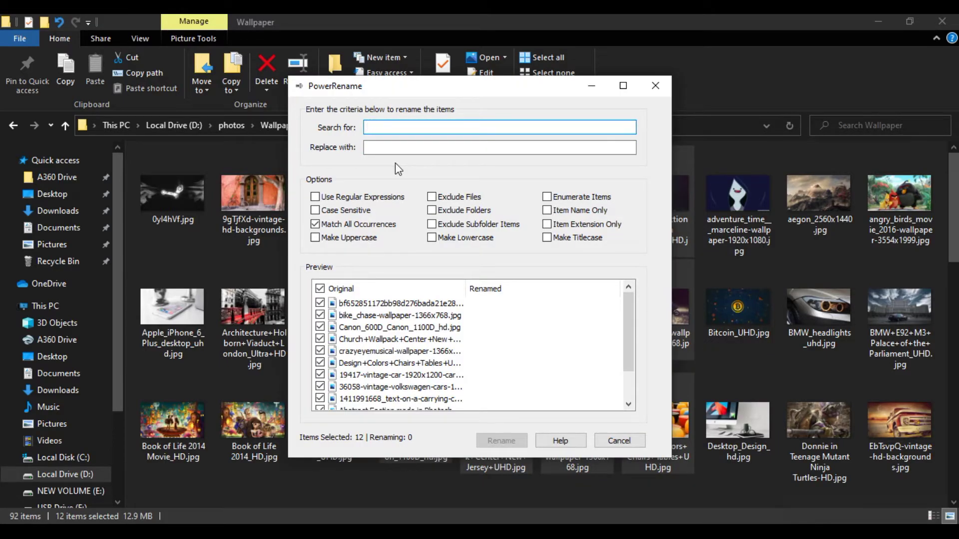
- Try replacing jpg with gpng in the selected pictures' names, narrow the preview's Original column, cancel the rename and minimize the folder window
text(jpg)
scroll(509, 332, down, 1)
click(377, 147)
text(gpng)
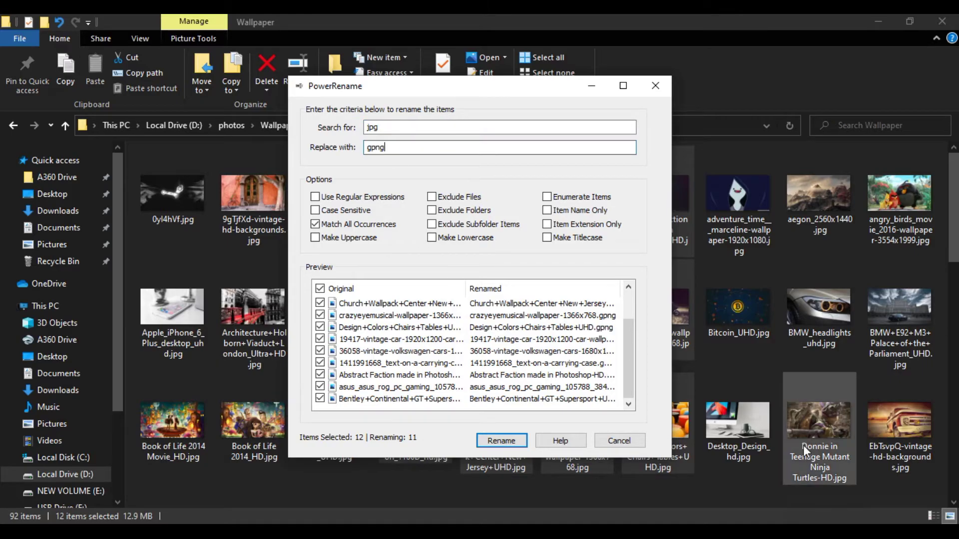
drag(465, 289, 409, 288)
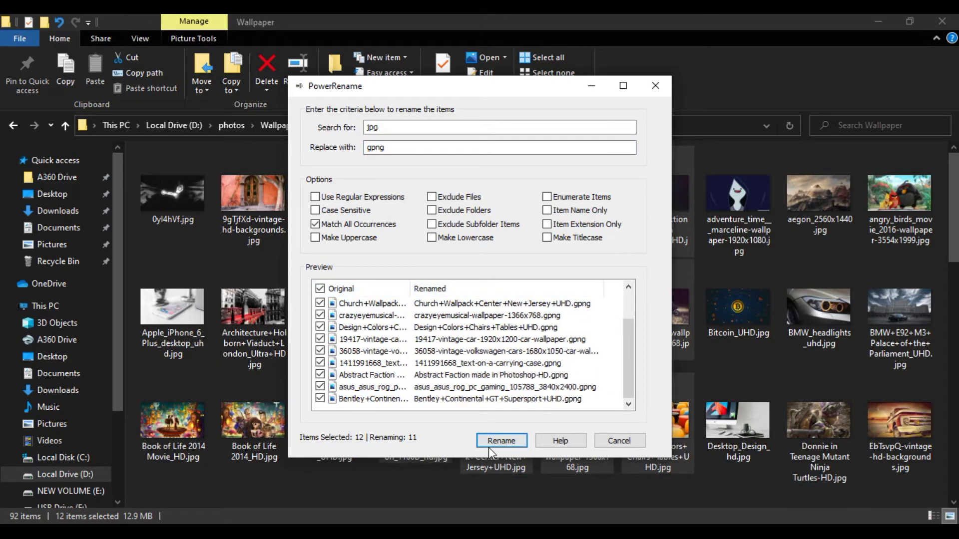
click(617, 440)
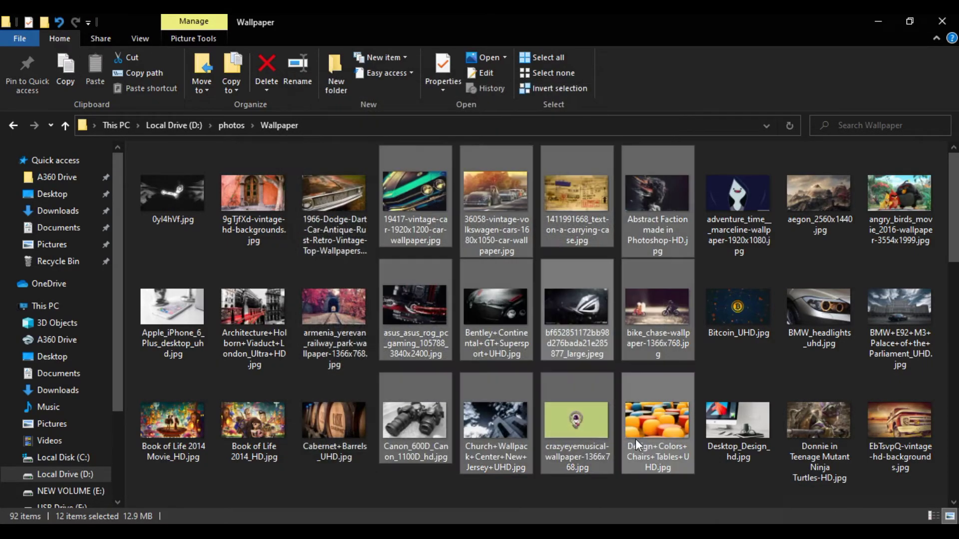
click(874, 17)
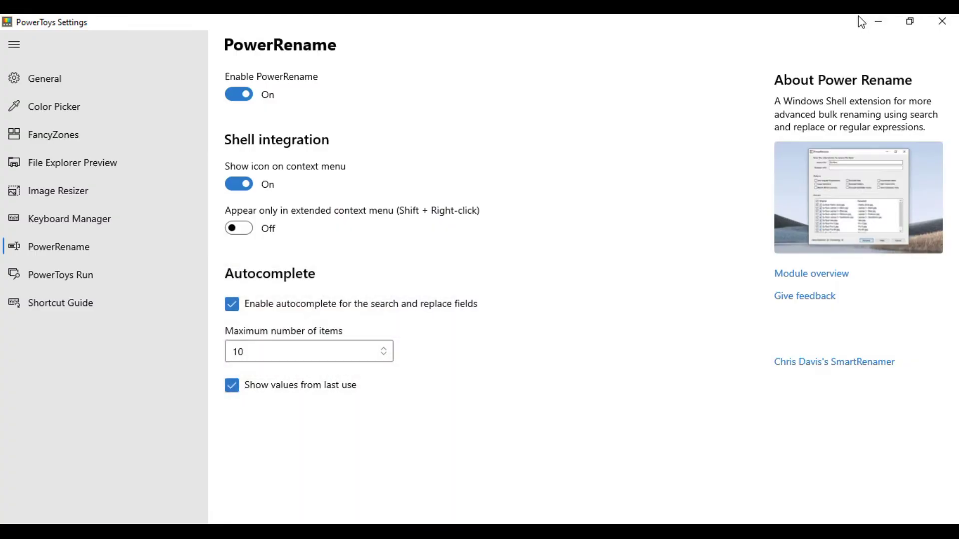
- Show the PowerToys Run settings, launch Microsoft Store through PowerToys Run and close the Store window
click(87, 278)
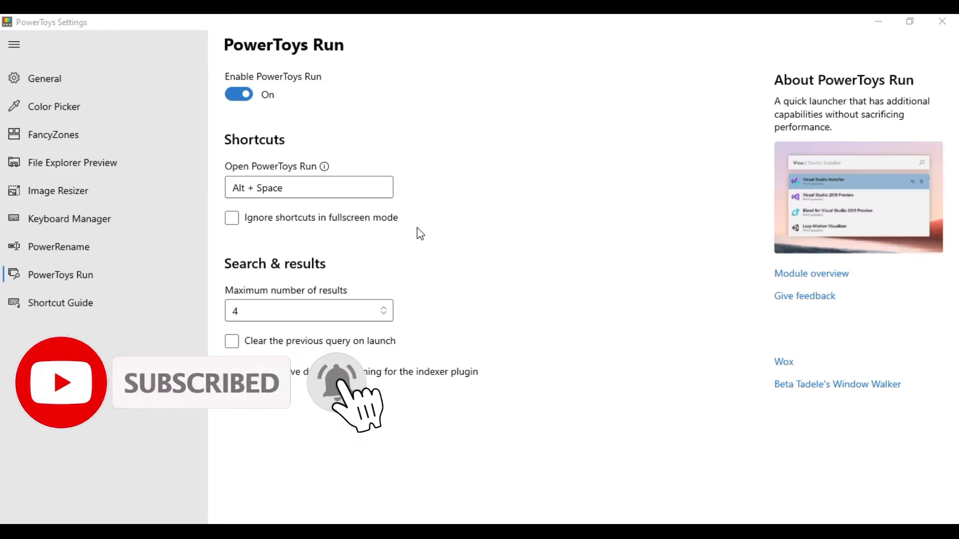
key(alt+space)
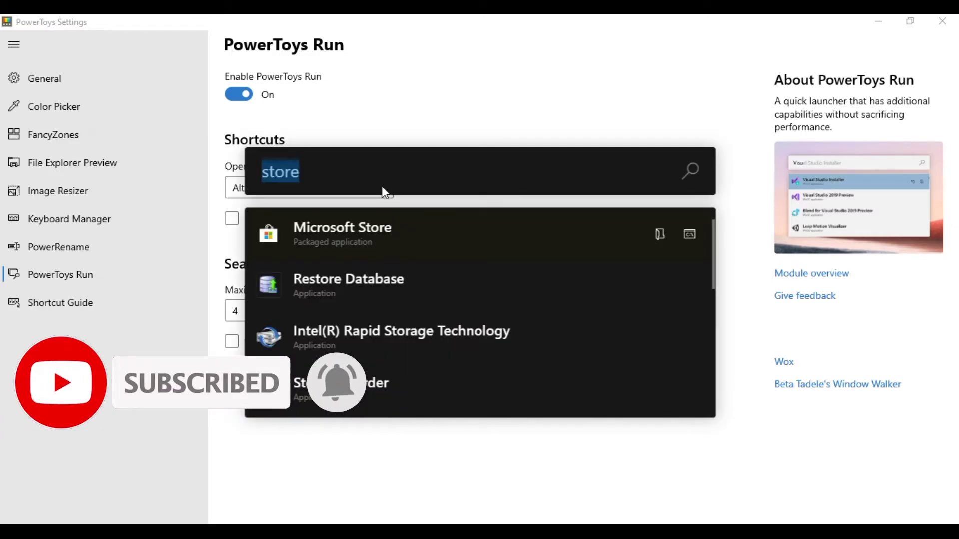
click(375, 173)
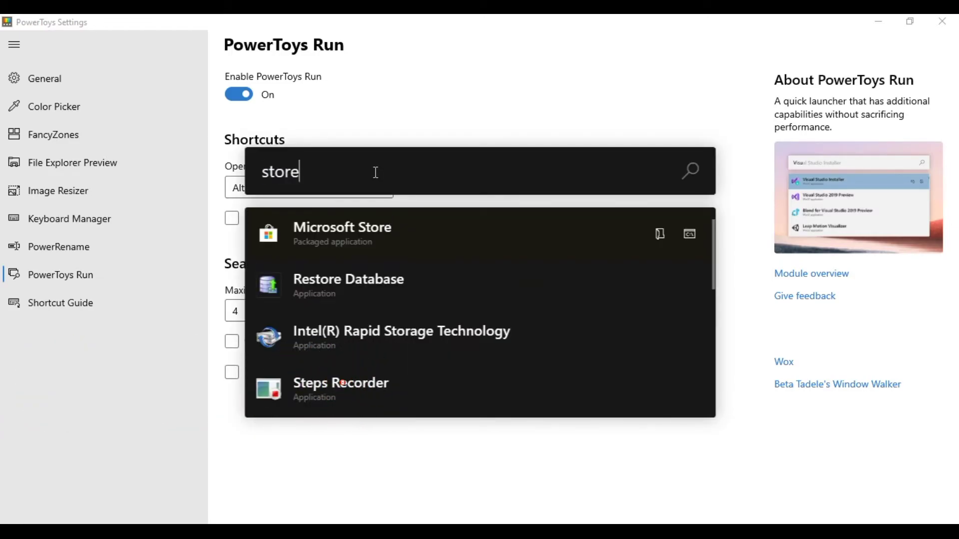
key(Down)
key(Down)
key(Up)
key(Up)
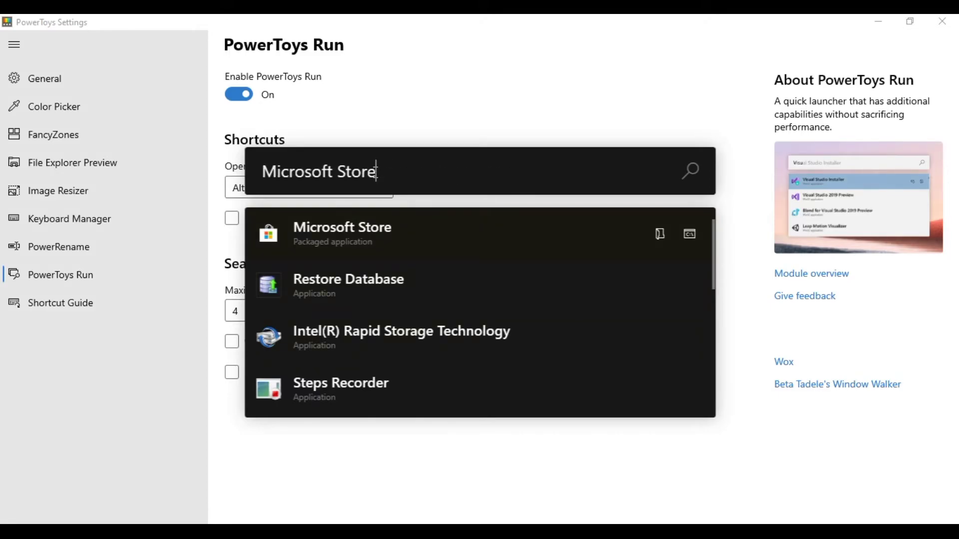
key(Return)
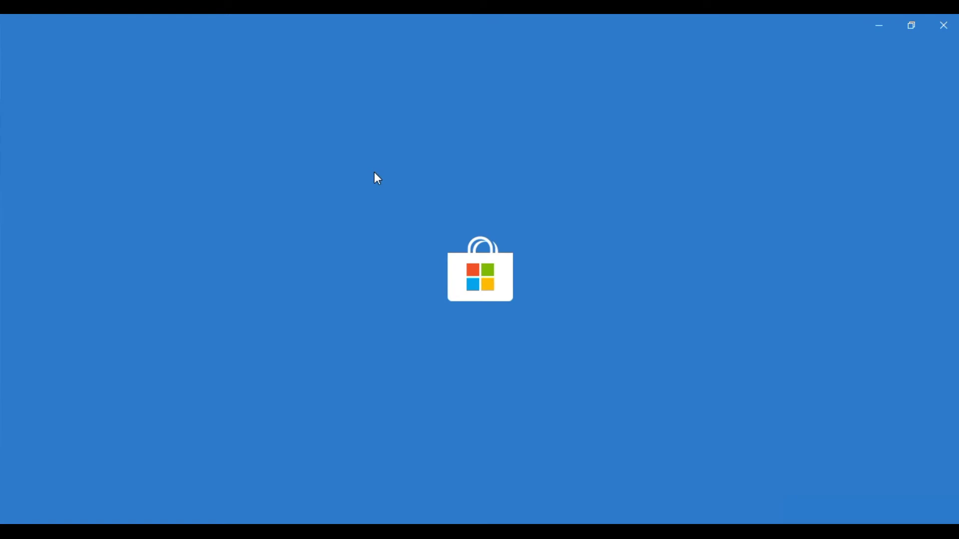
click(935, 23)
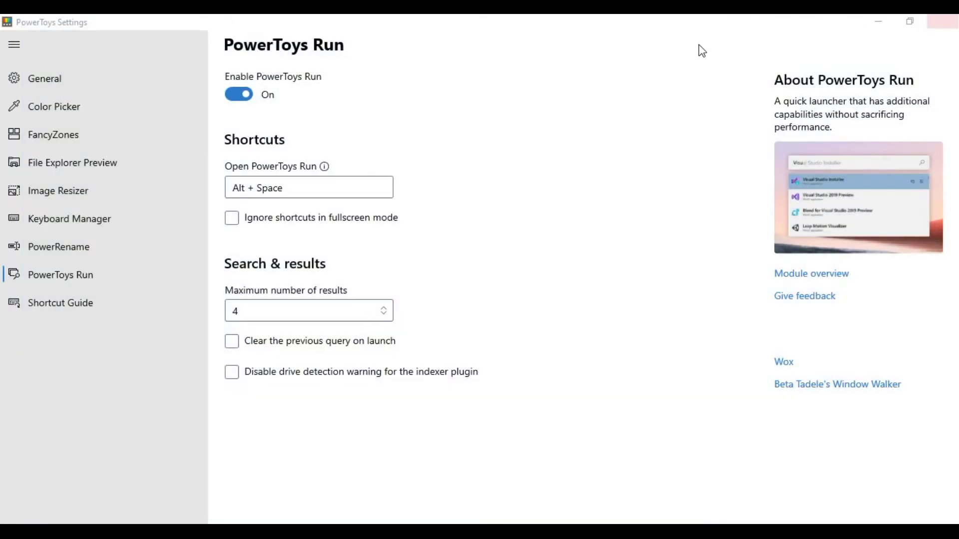
- Show the Shortcut Guide settings and bring up the Windows shortcut overlay
click(60, 306)
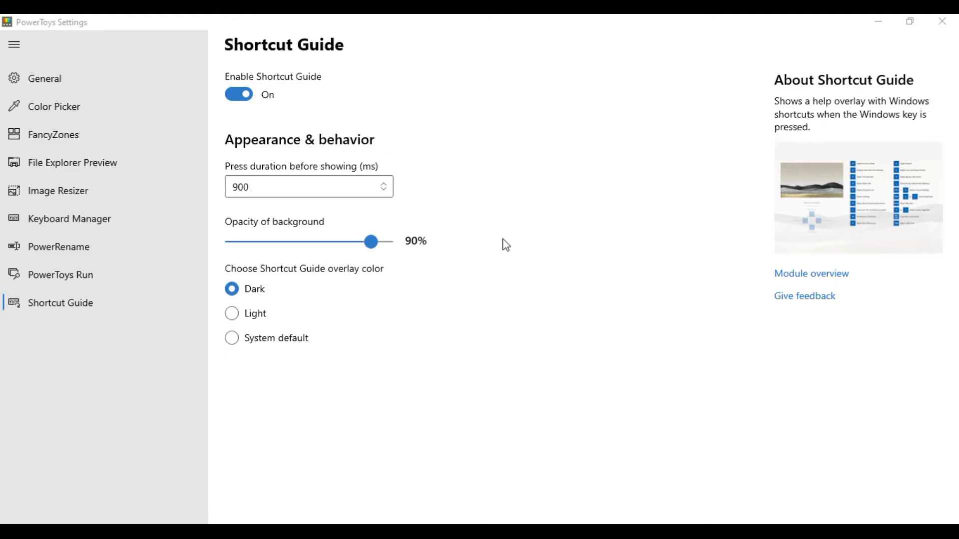
key(super)
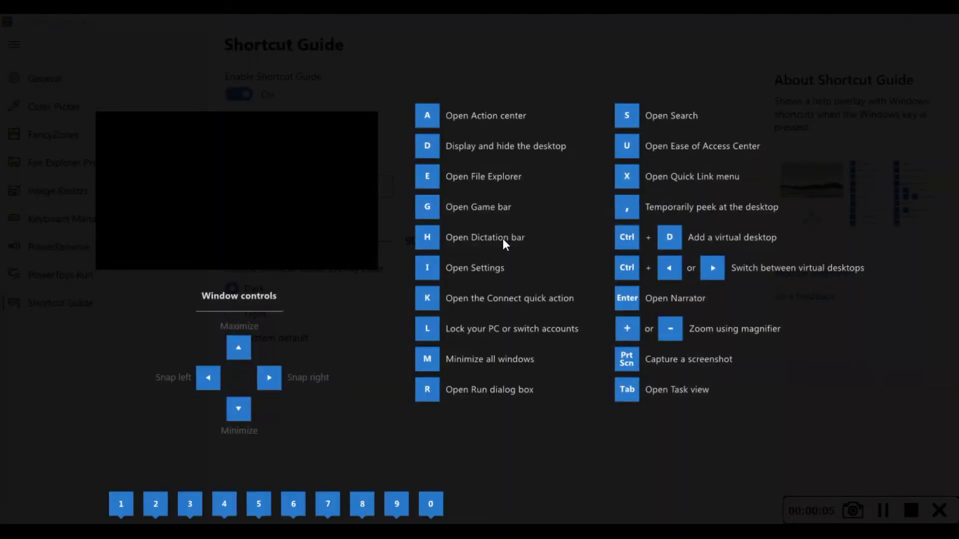